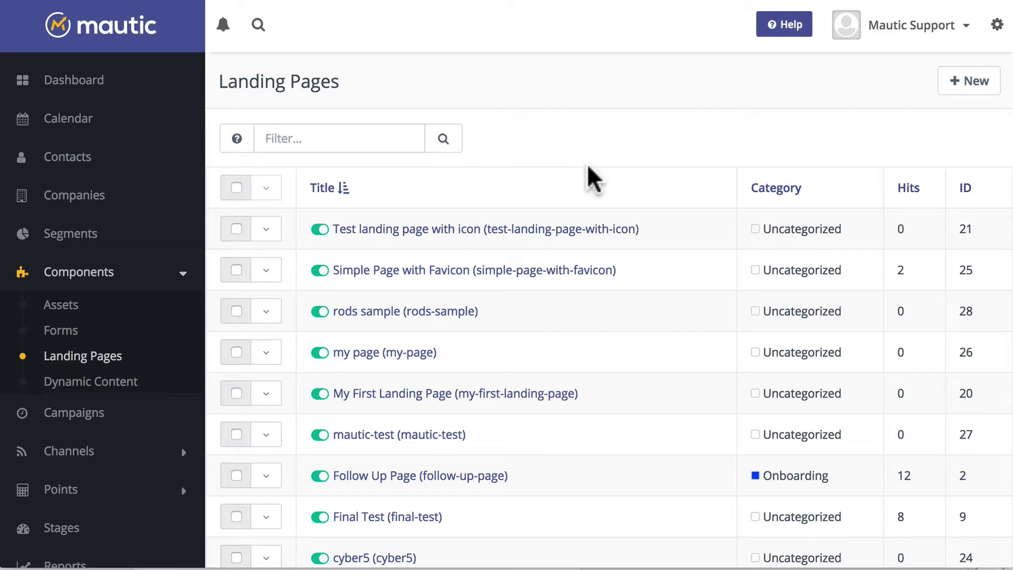
Step: Create a new landing page with the Oxygen theme and open it in the builder
click(978, 80)
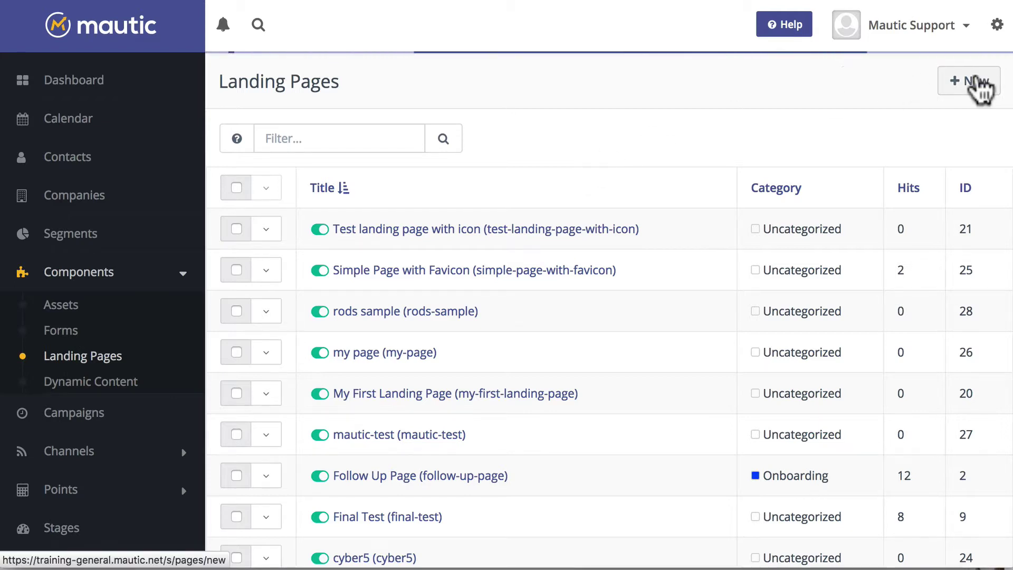
scroll(389, 373, down, 5)
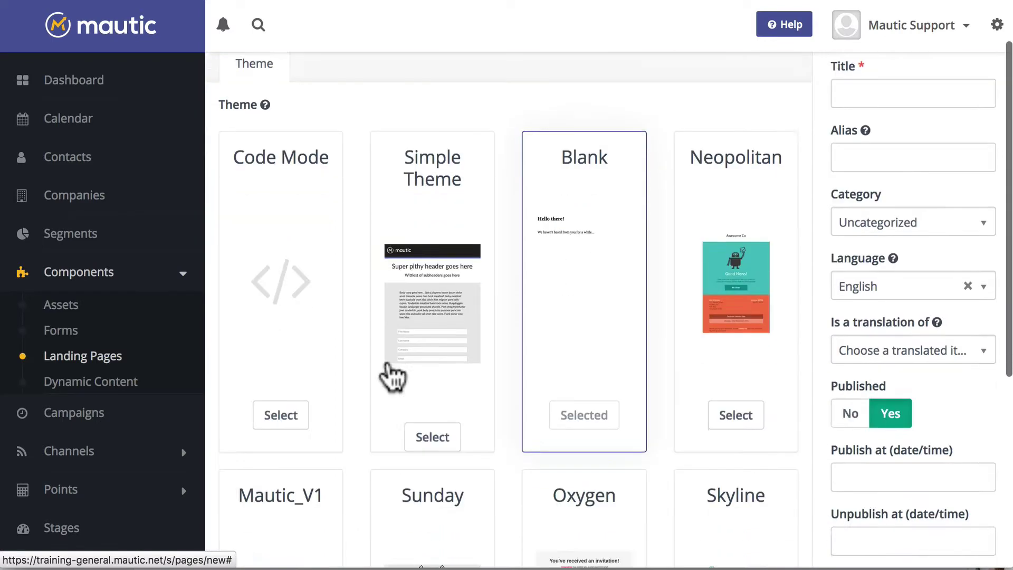
scroll(385, 361, down, 1)
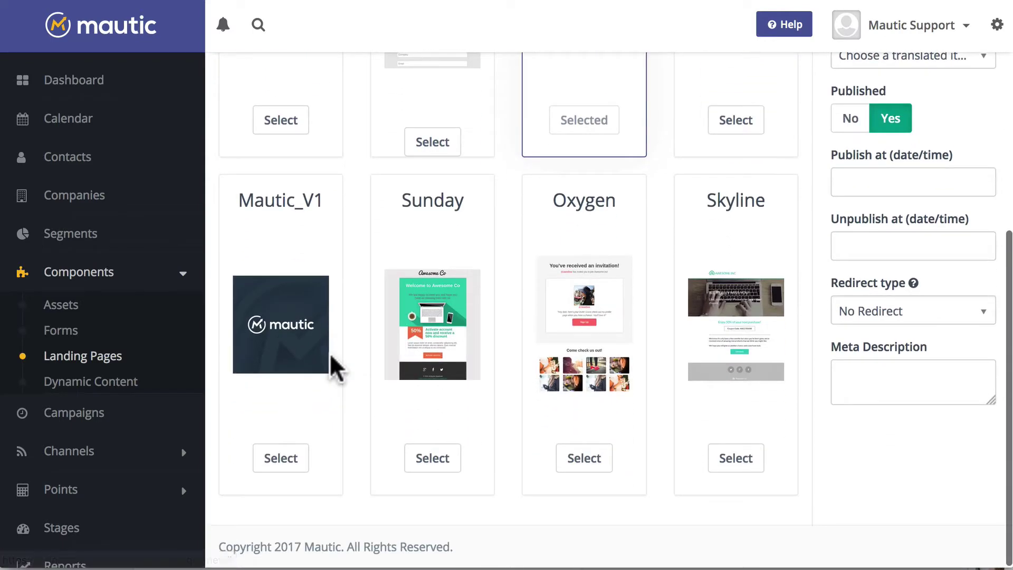
click(583, 458)
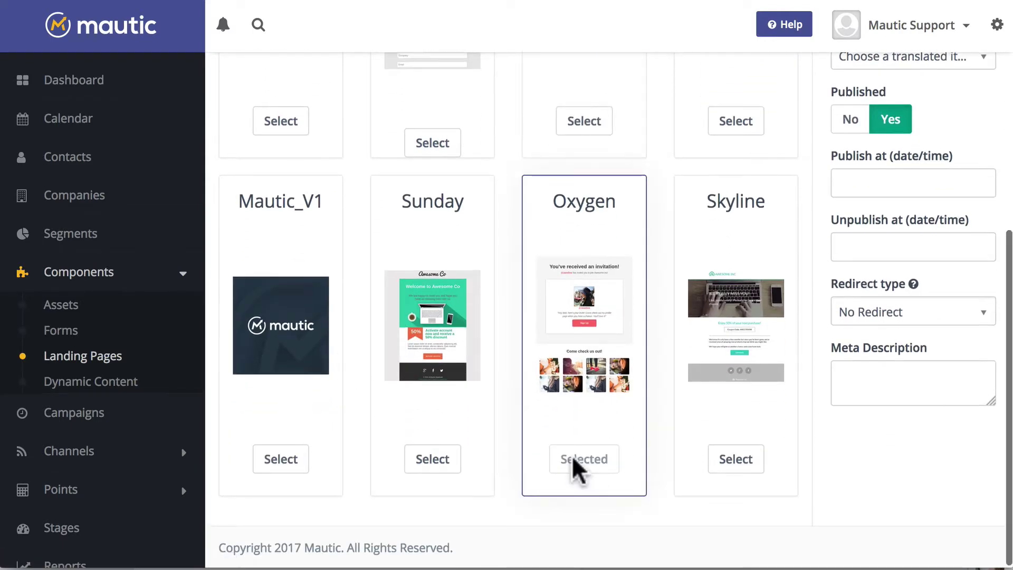
scroll(575, 464, up, 10)
click(710, 85)
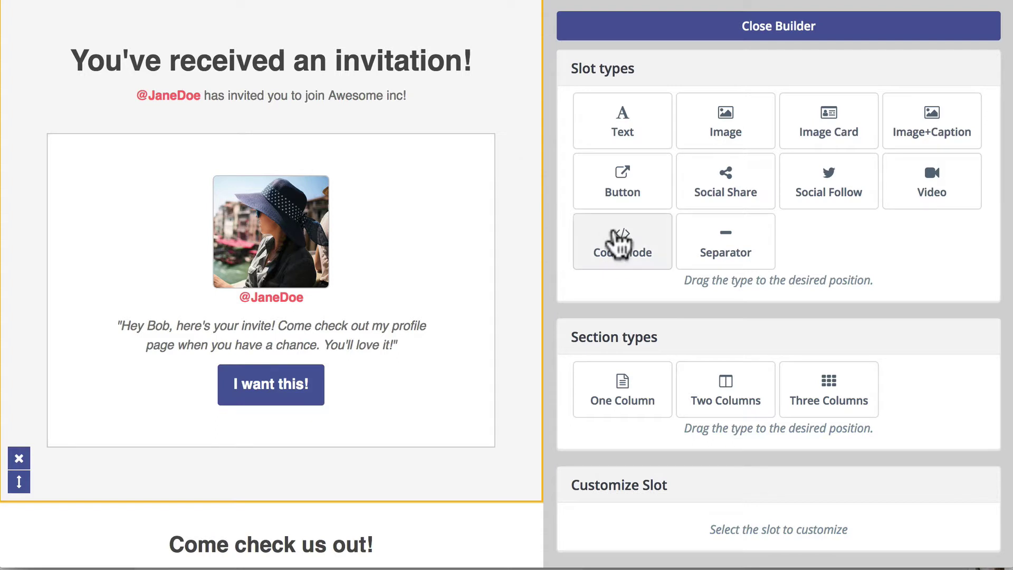
Step: Place a Code Mode block above the invitation headline and view its HTML in Customize Slot
drag(624, 247, 289, 57)
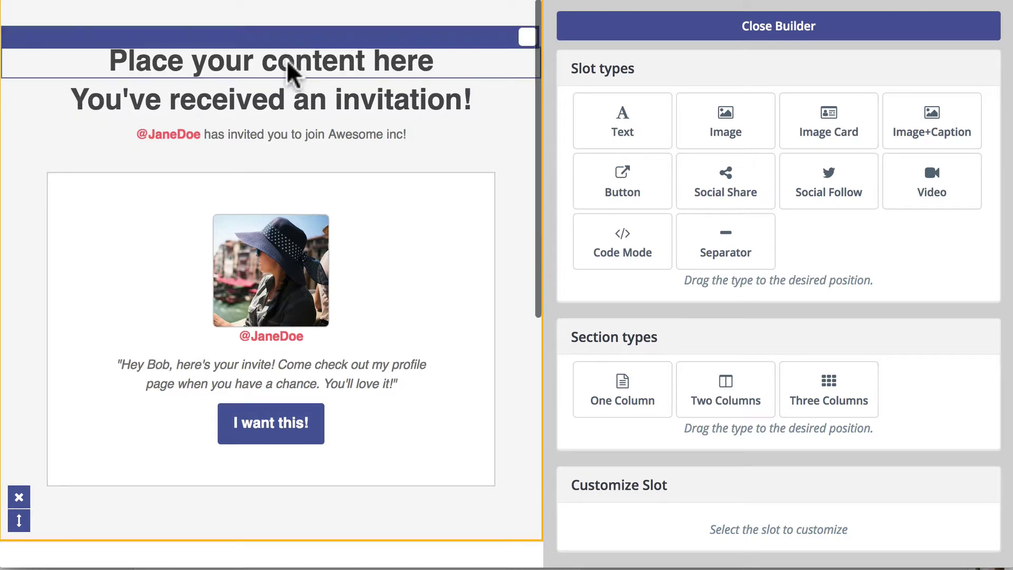
click(291, 70)
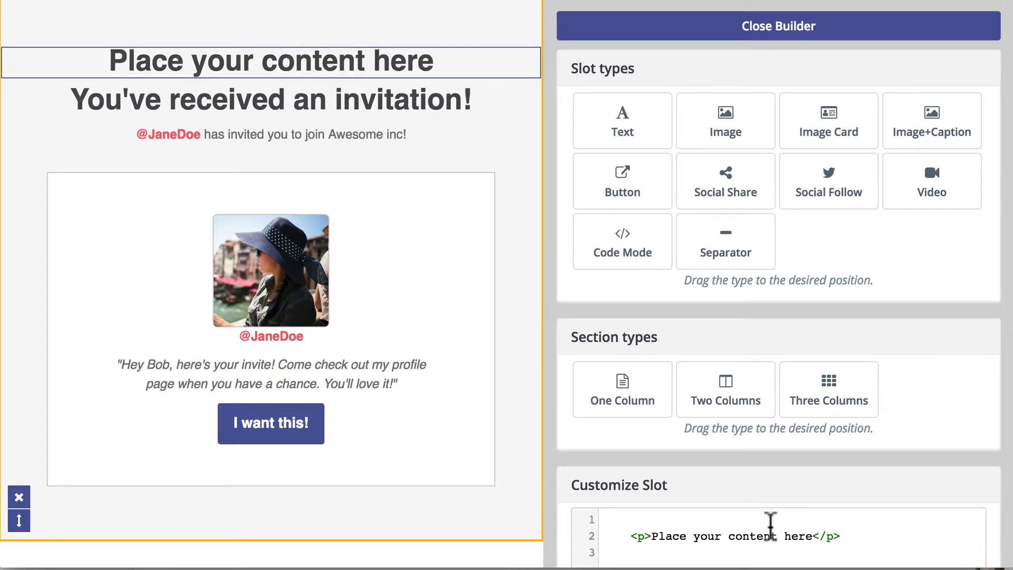
click(704, 528)
scroll(704, 530, down, 3)
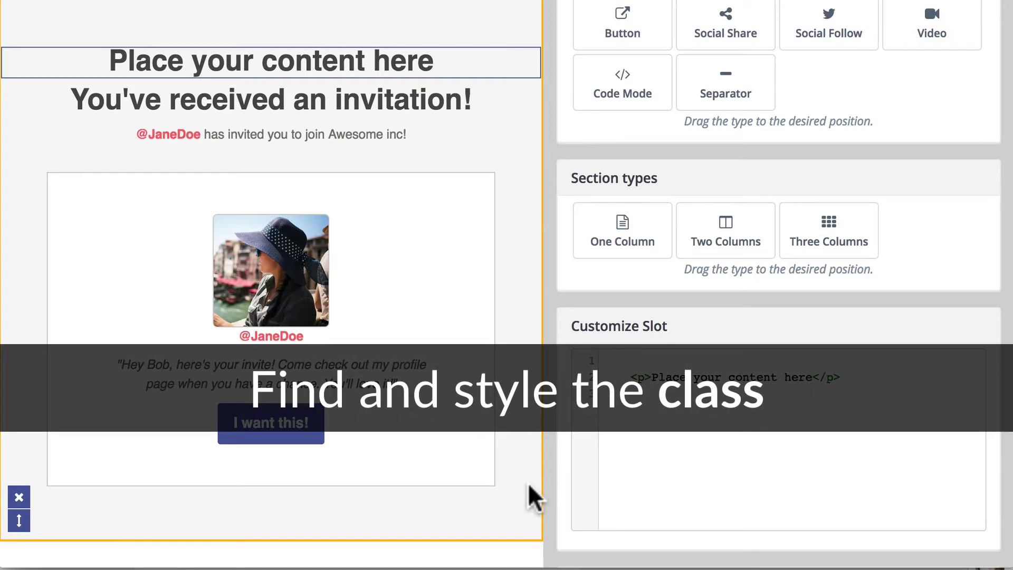
scroll(720, 447, up, 3)
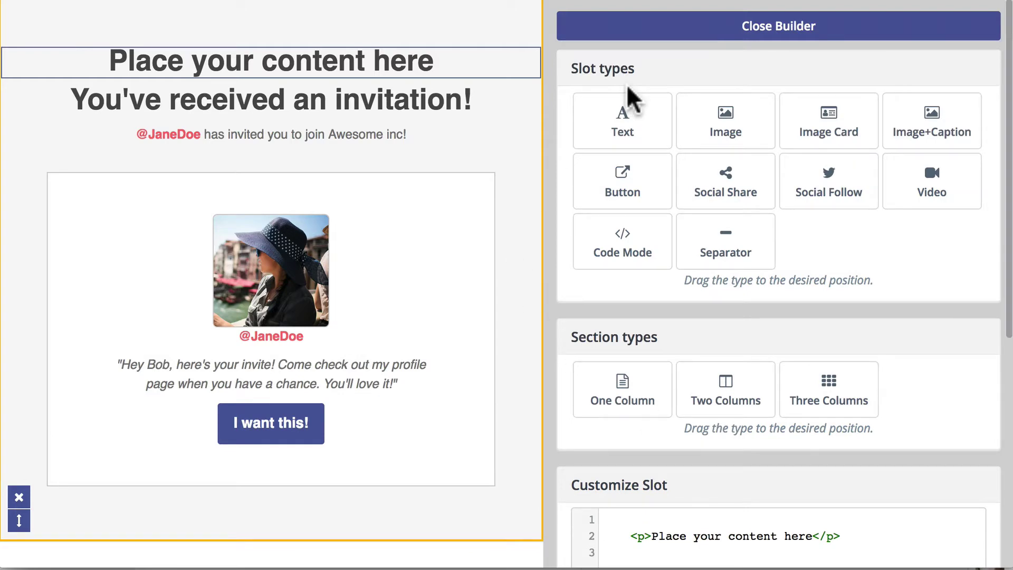
Step: Close the builder, title the page 'Rod's bg test', and save and close it
click(712, 26)
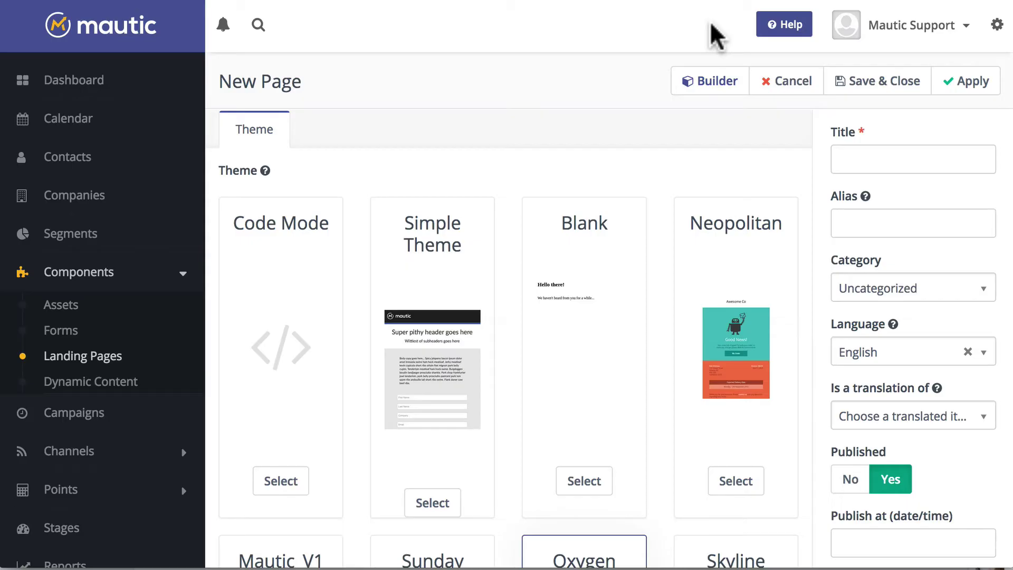
click(869, 158)
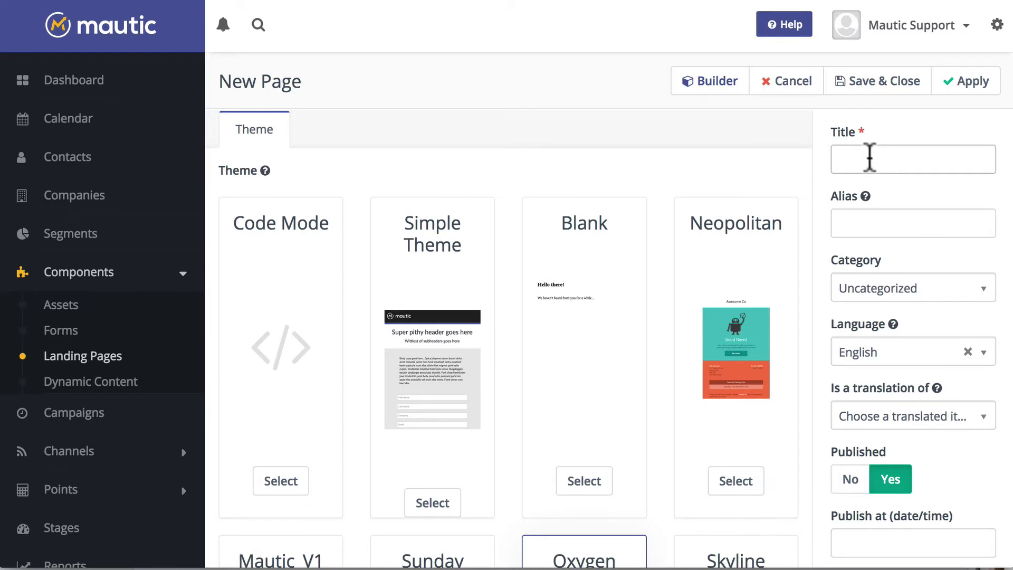
text(Rod's bg test)
click(881, 79)
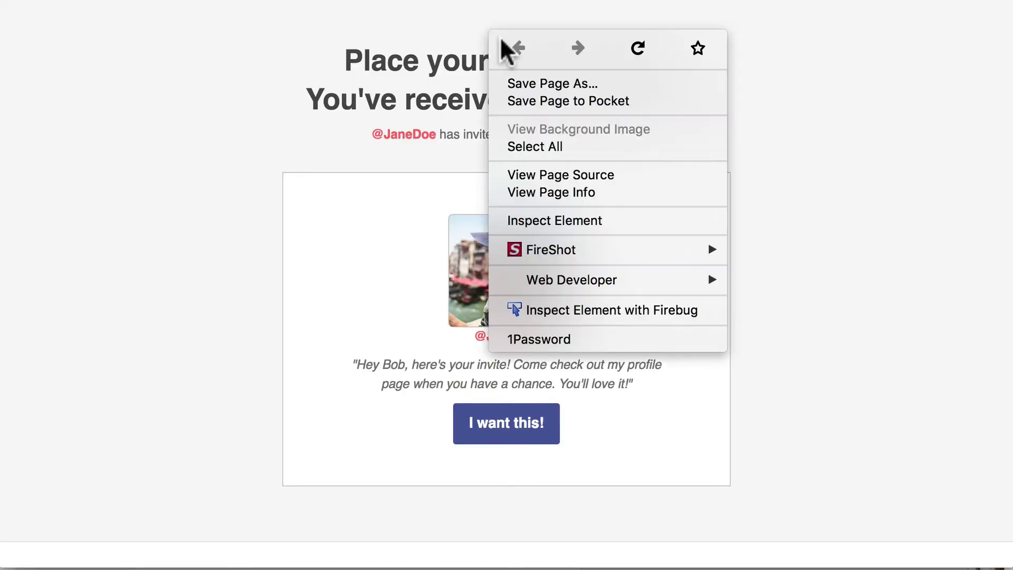
Step: Inspect the preview, then select the table.w320 row and its div.content-padding wrapper
click(529, 229)
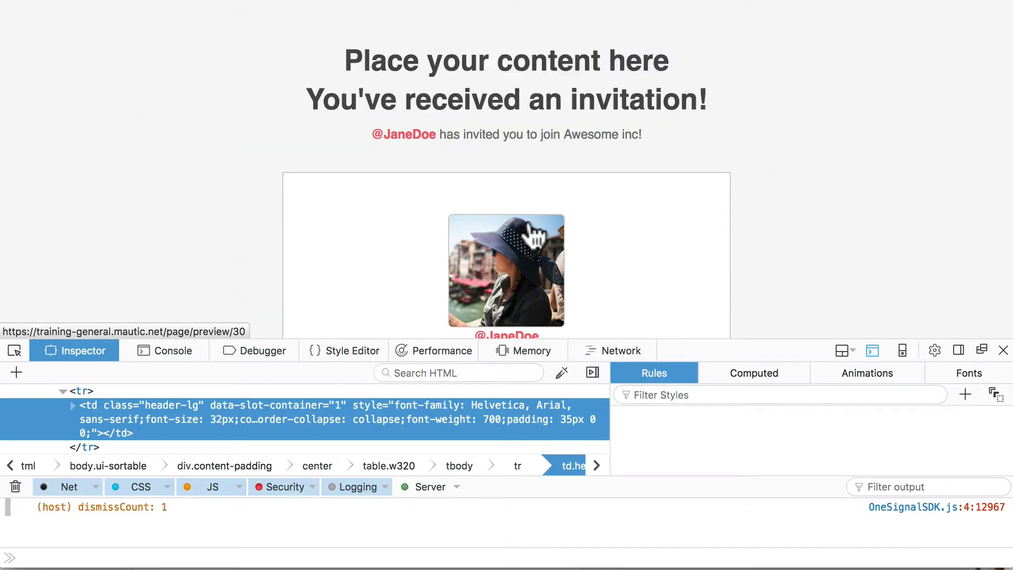
drag(37, 478, 37, 499)
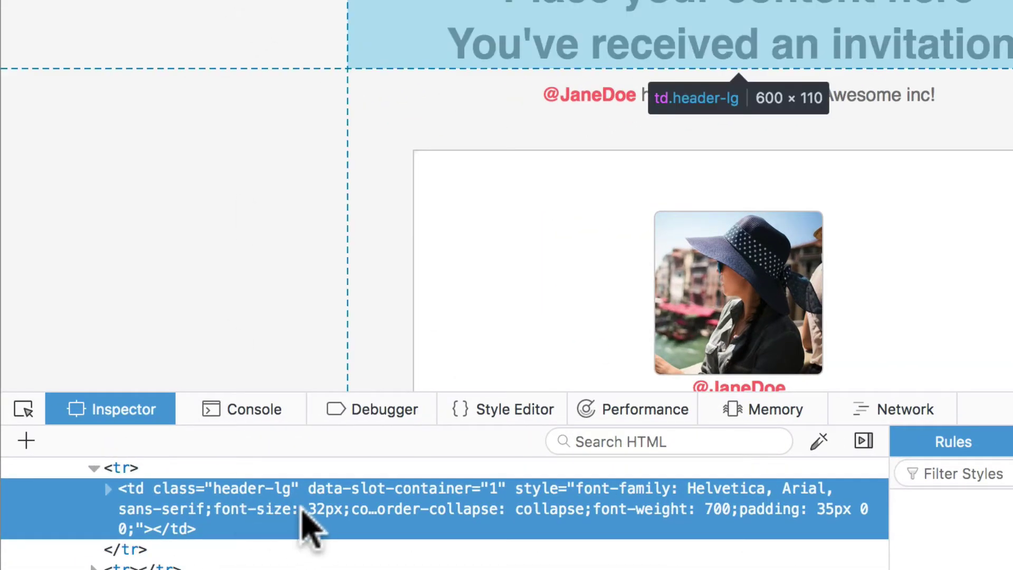
scroll(240, 541, up, 3)
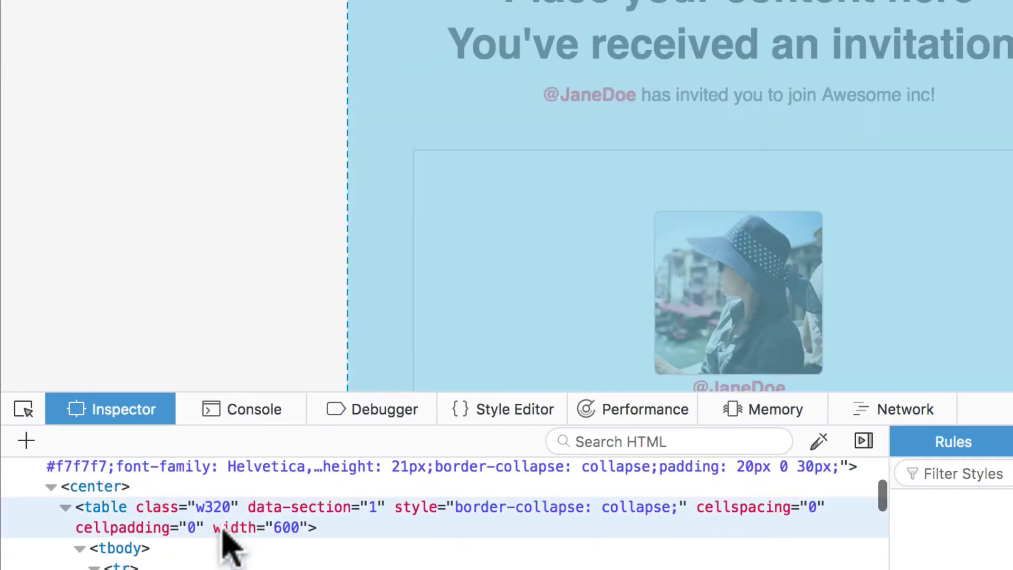
click(100, 506)
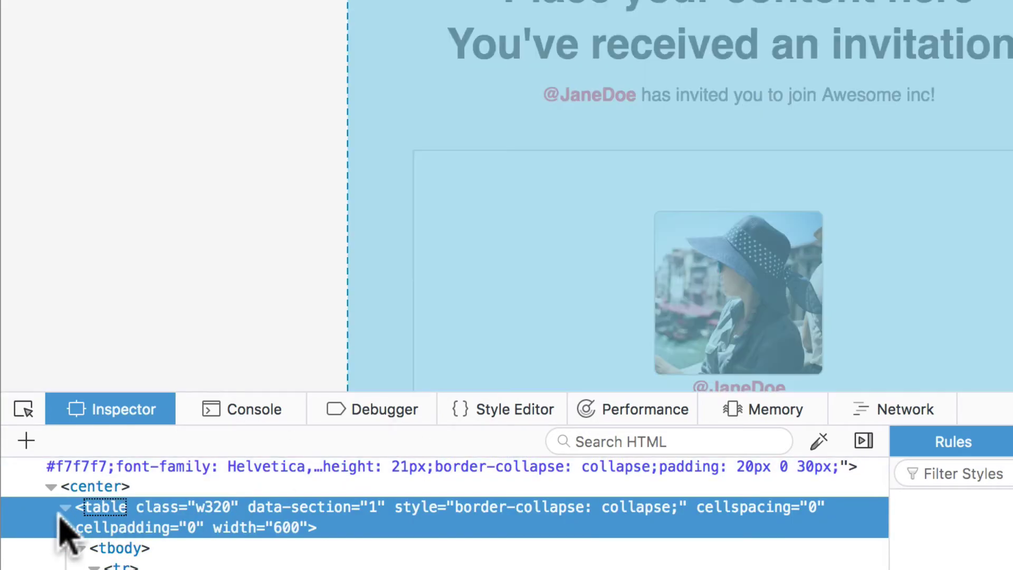
scroll(69, 506, up, 1)
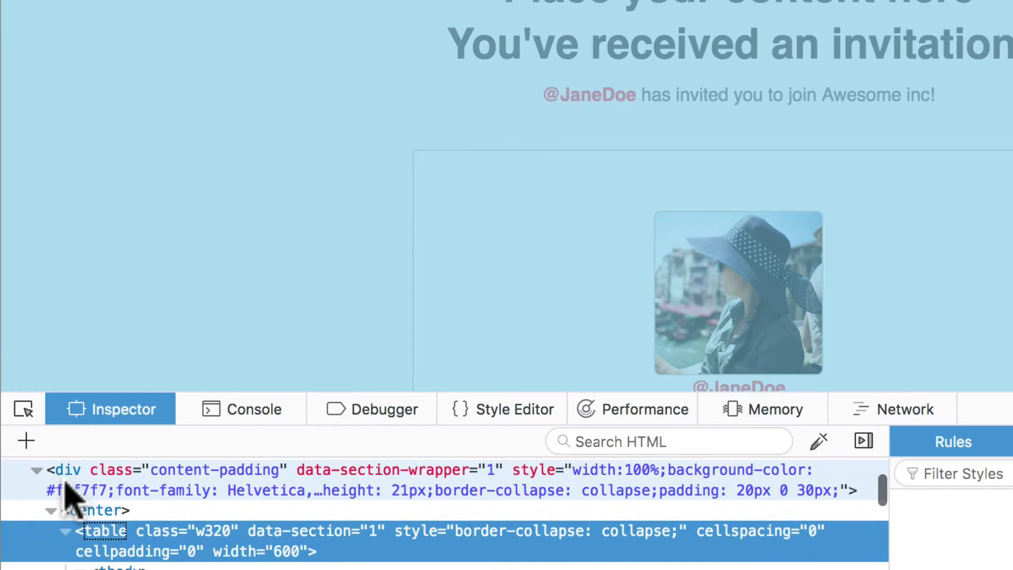
click(68, 476)
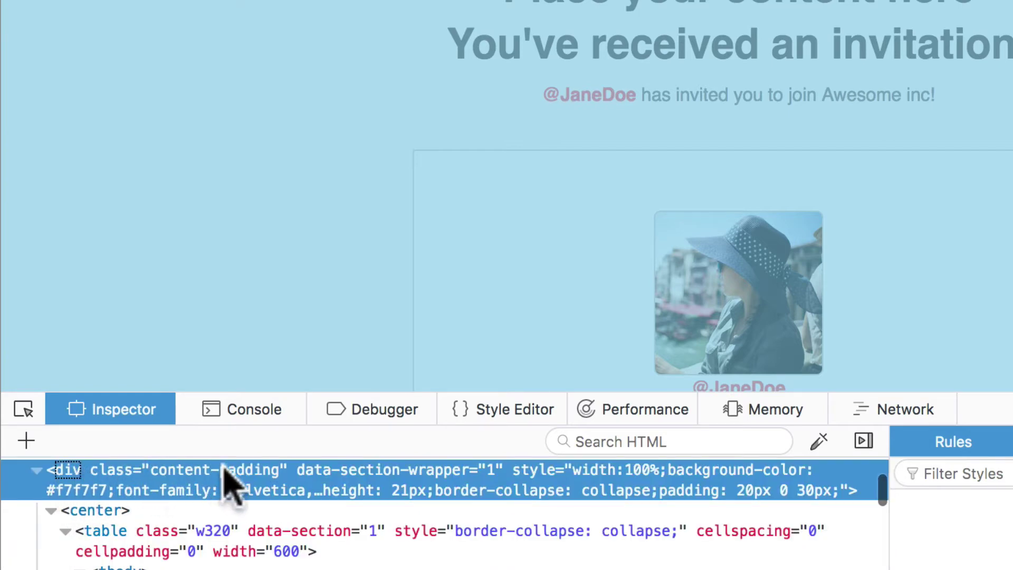
scroll(285, 277, down, 5)
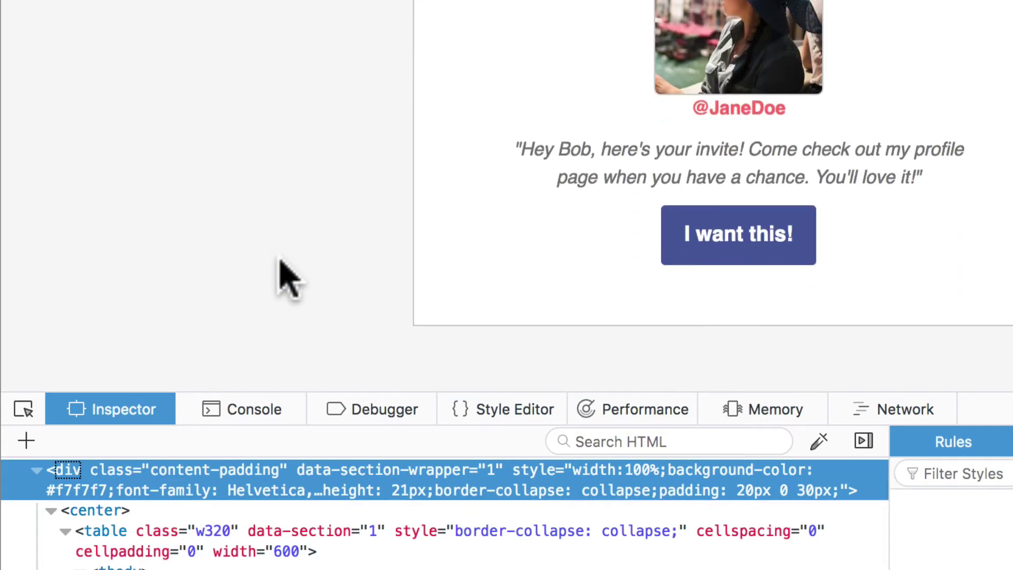
scroll(285, 277, down, 6)
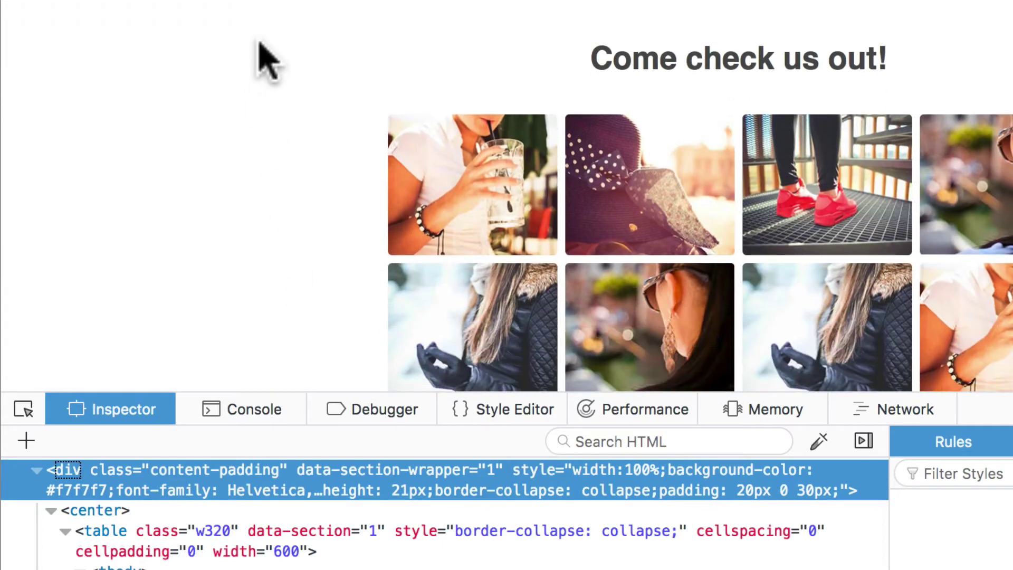
Step: Inspect the photo grid and headline markup to select the content-padding wrapper div
right_click(263, 37)
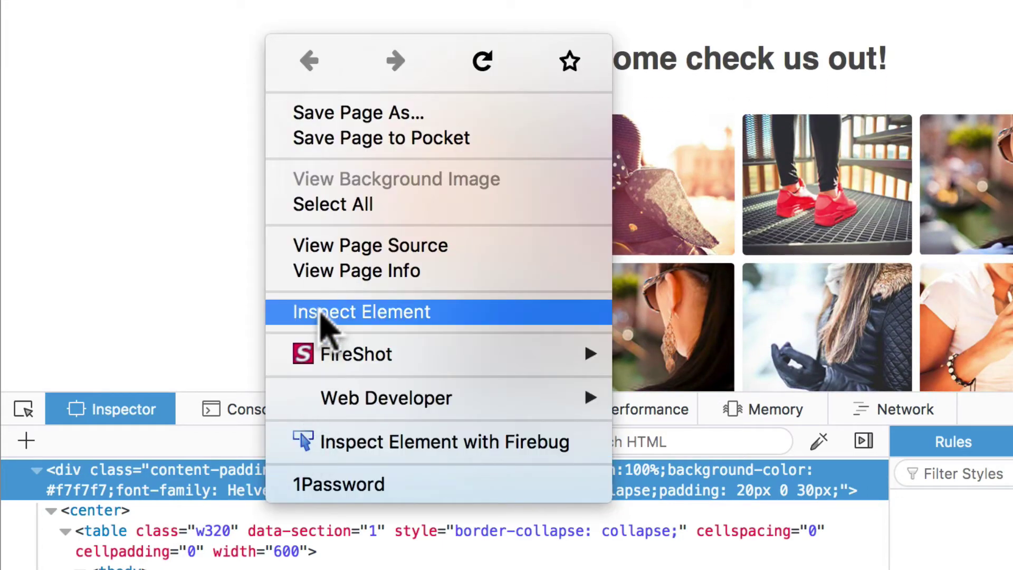
click(320, 312)
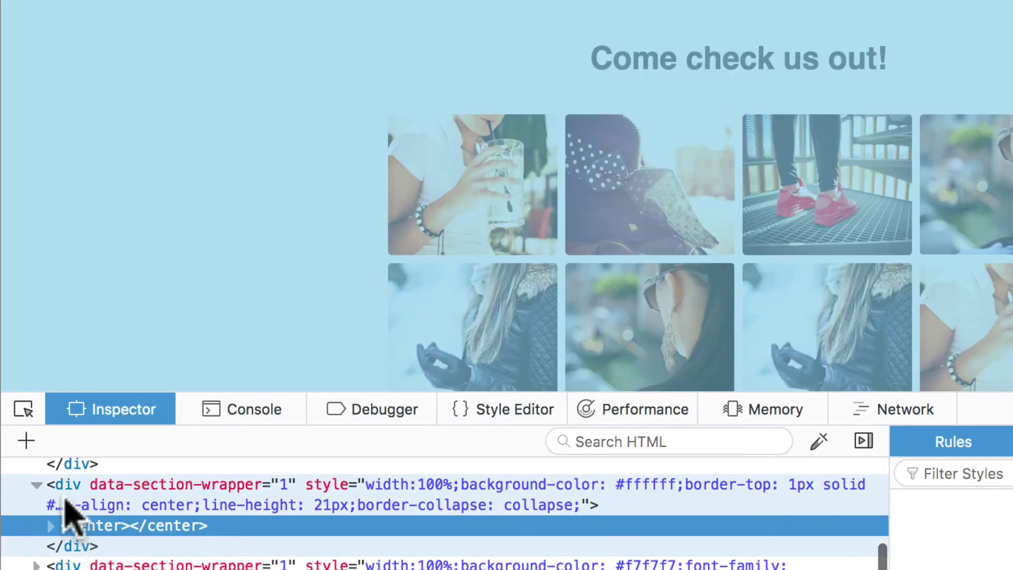
click(74, 487)
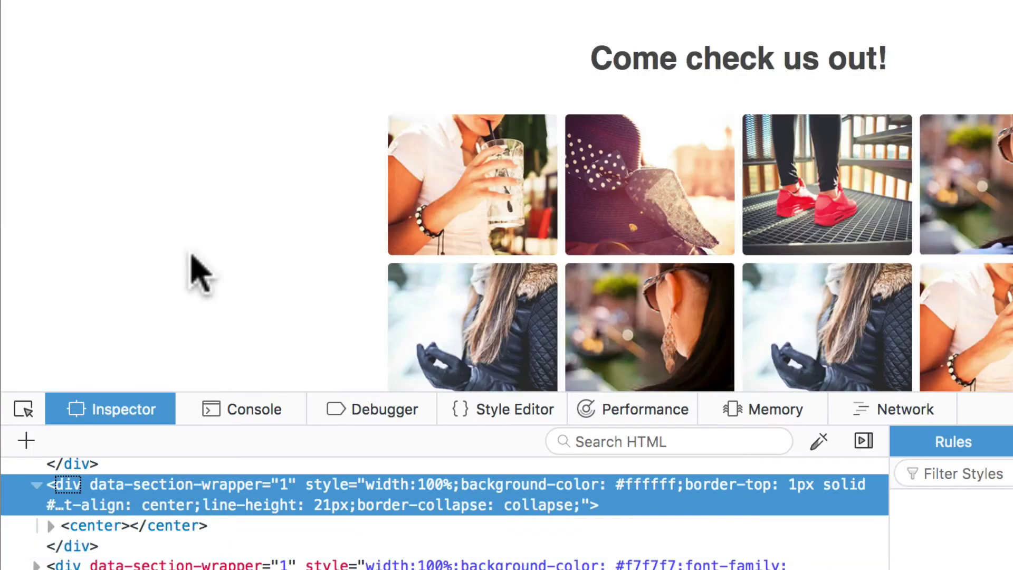
scroll(190, 272, up, 5)
right_click(292, 3)
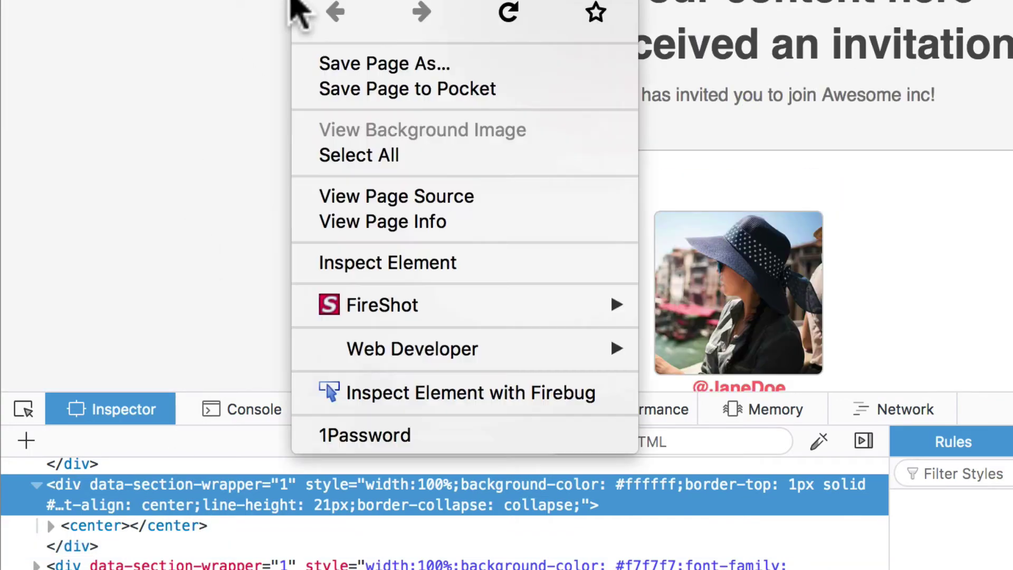
click(343, 263)
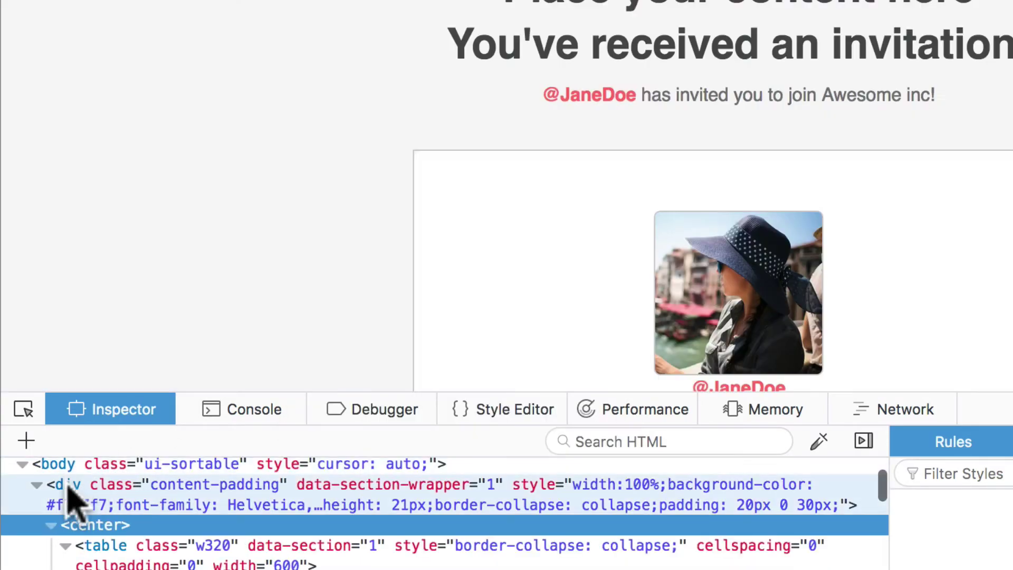
click(60, 484)
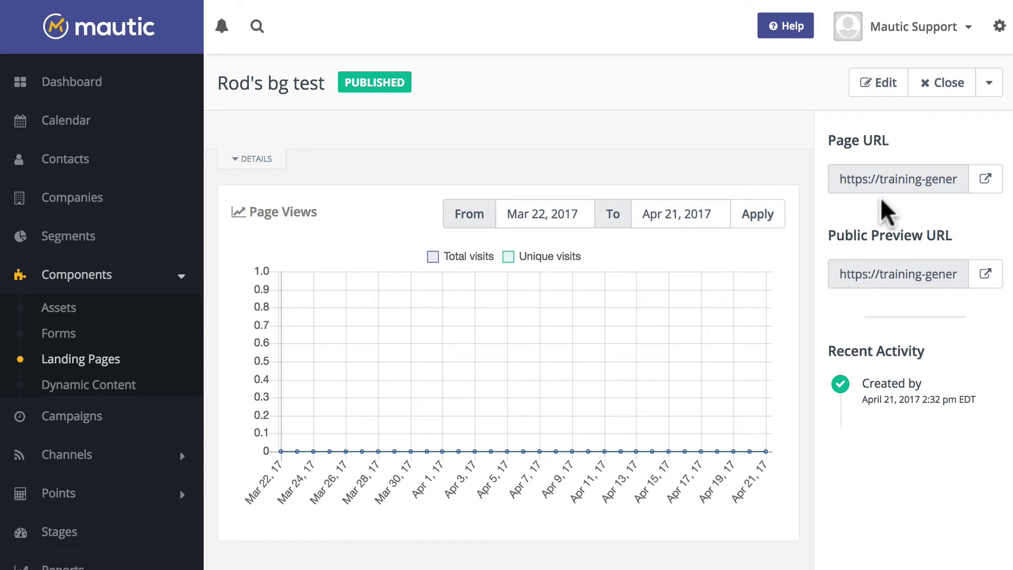
Step: Edit the page in the builder and load the 'Place your content here' slot's code
click(880, 86)
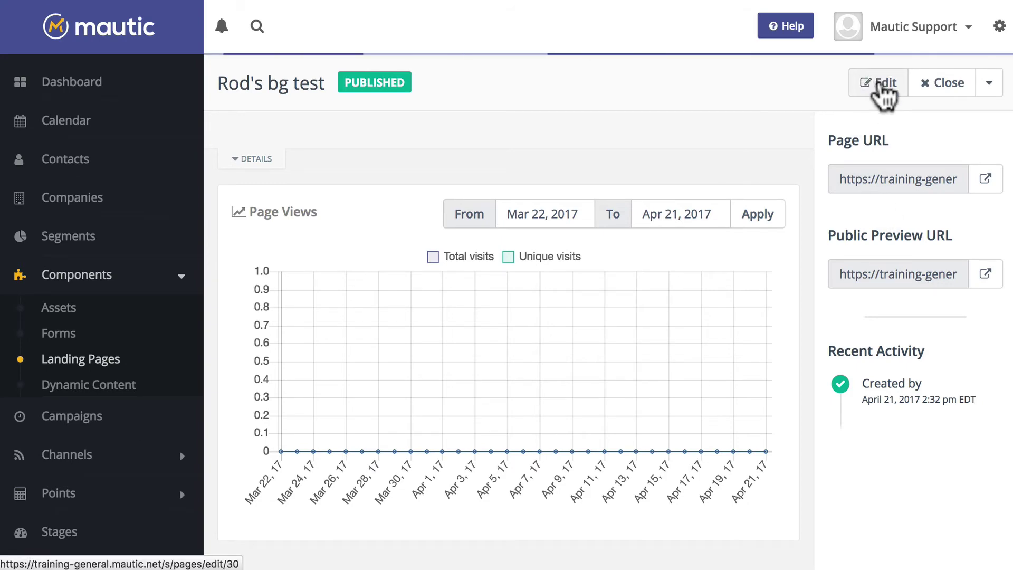
click(711, 83)
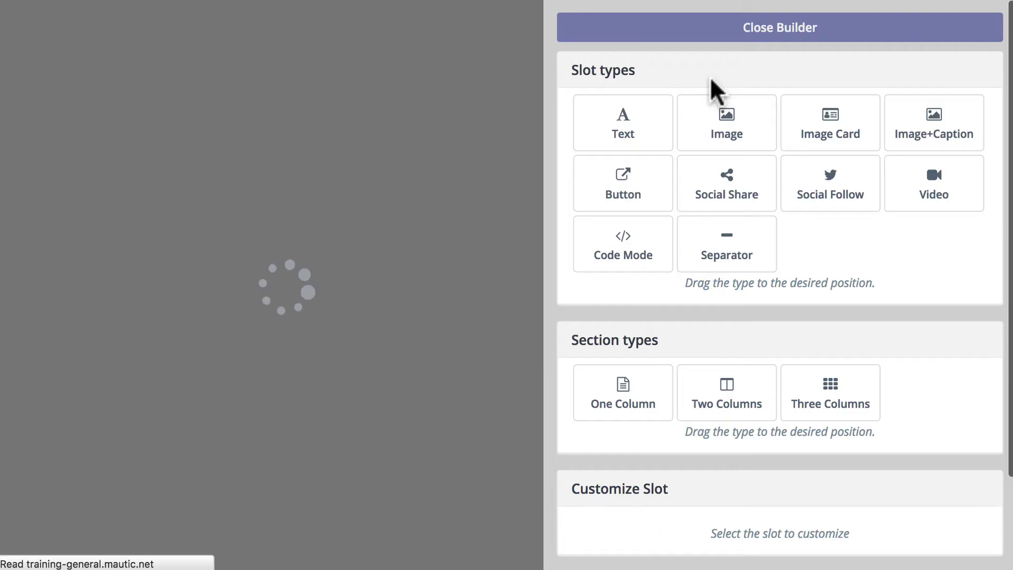
click(288, 58)
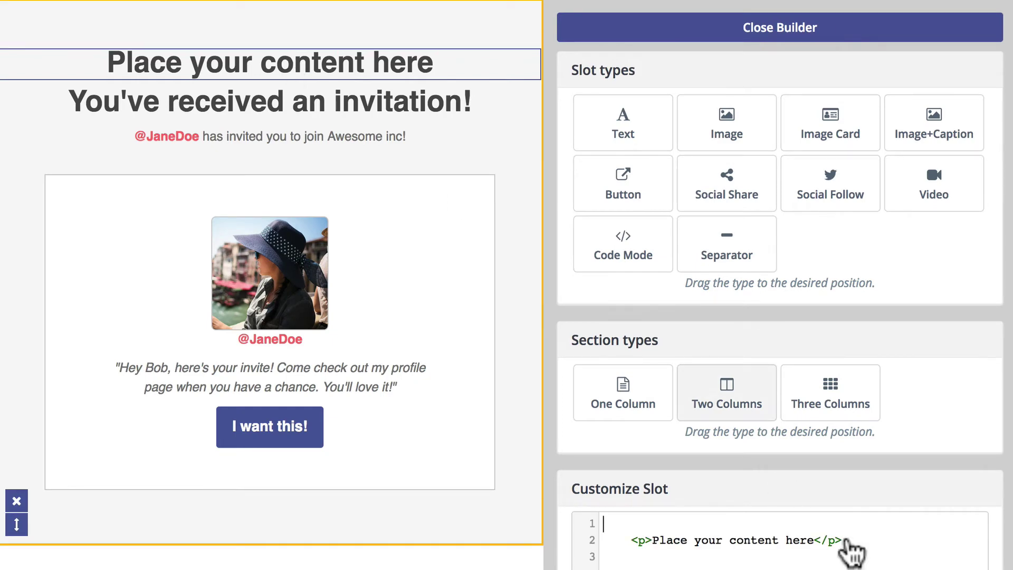
scroll(786, 504, down, 4)
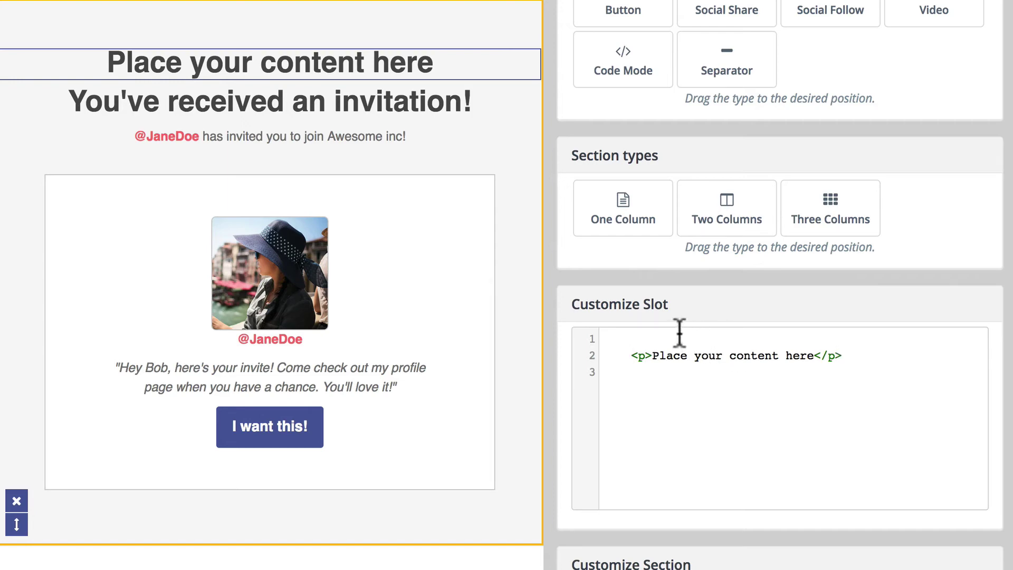
Step: Add a <style> block containing an empty .content-header { } rule above the paragraph
key(Up)
text(<style)
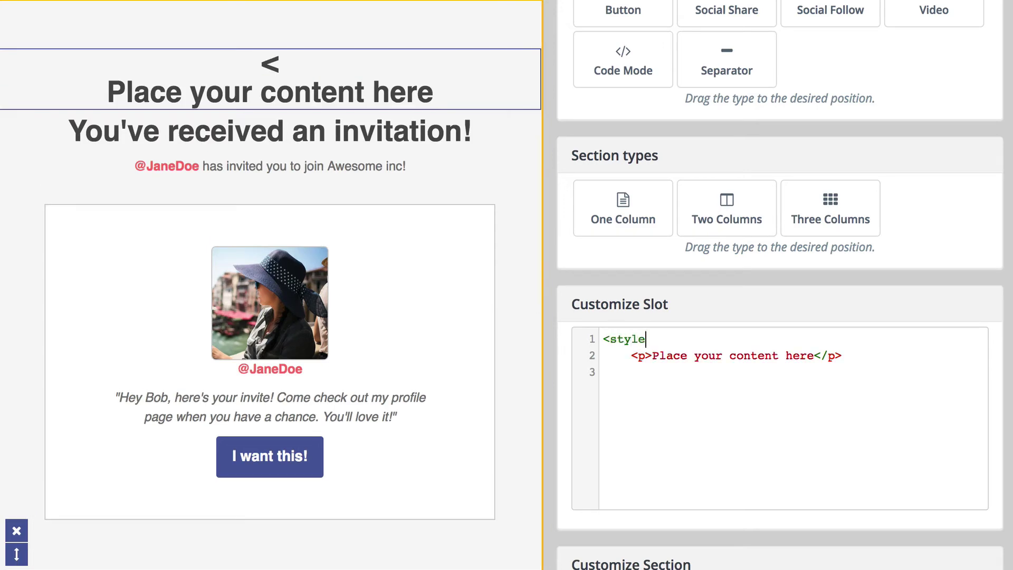
key(BackSpace)
text(>)
key(Return)
text(.)
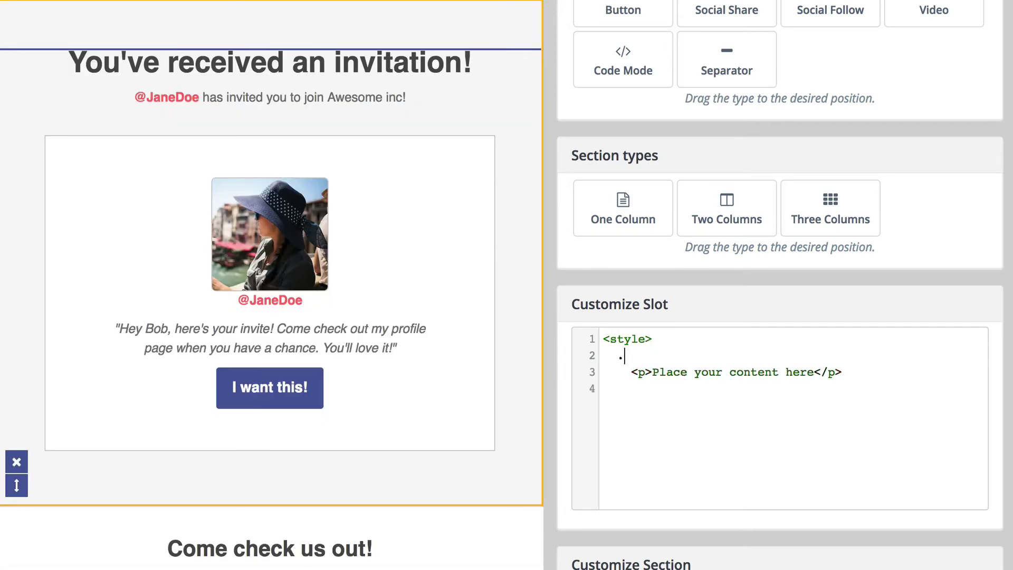
text(content-header {)
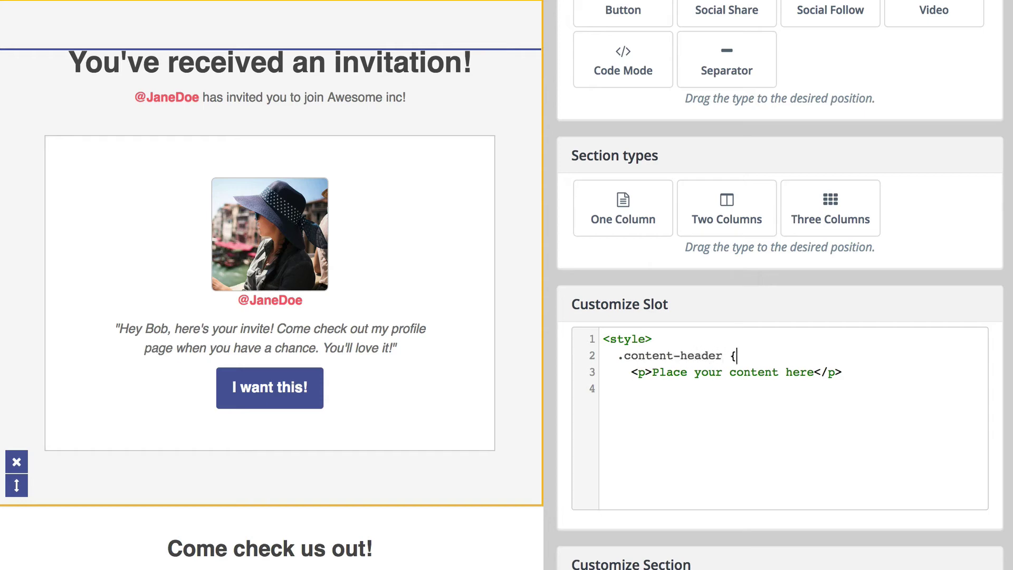
key(Return)
text(})
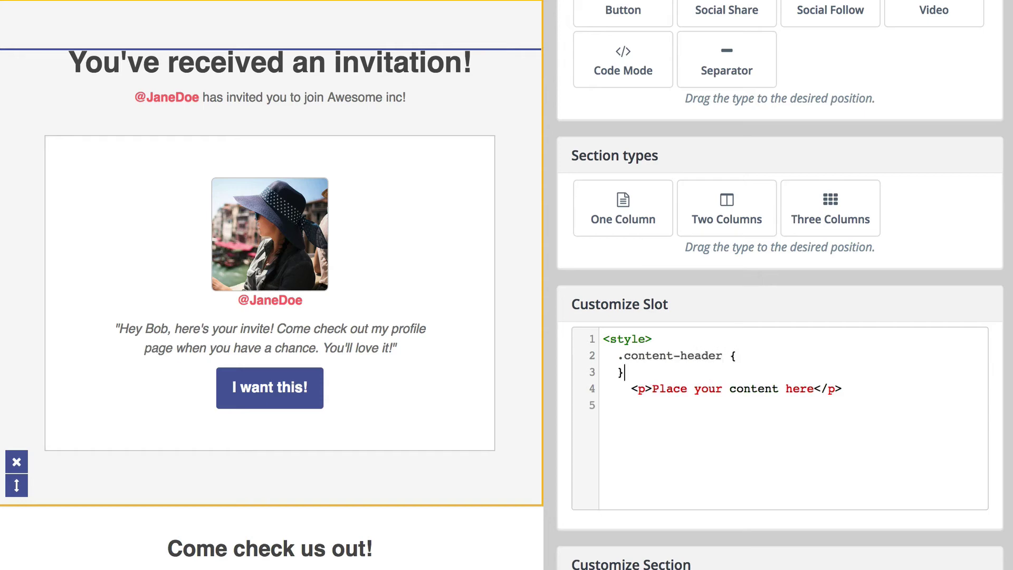
key(Return)
key(BackSpace)
text(</s)
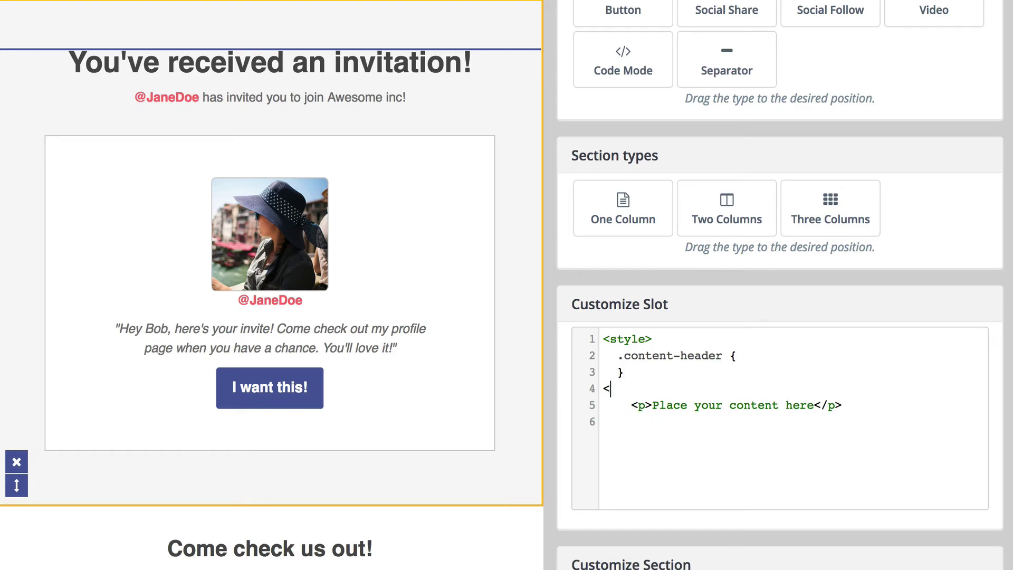
text(tyle>)
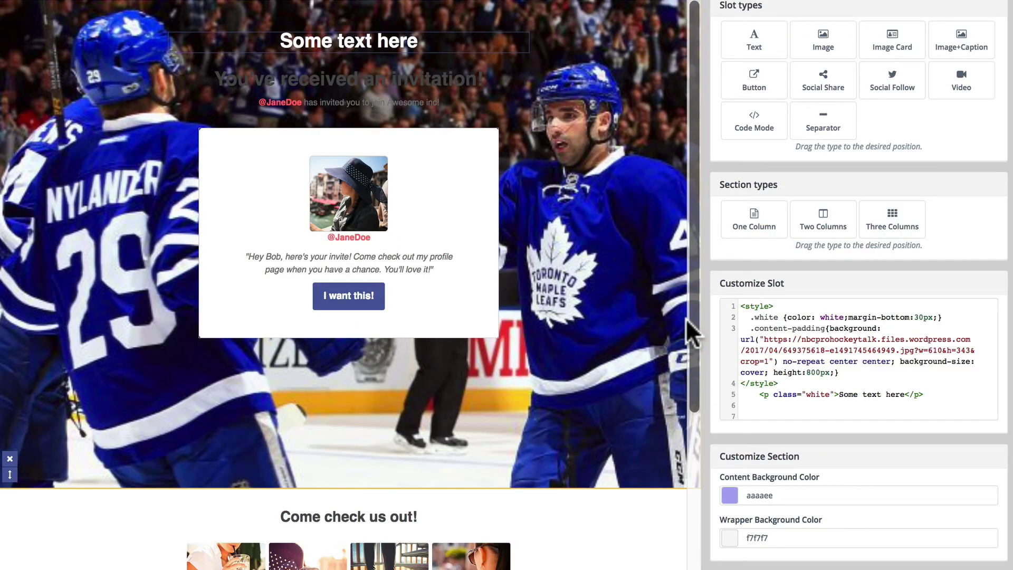
drag(740, 405, 741, 316)
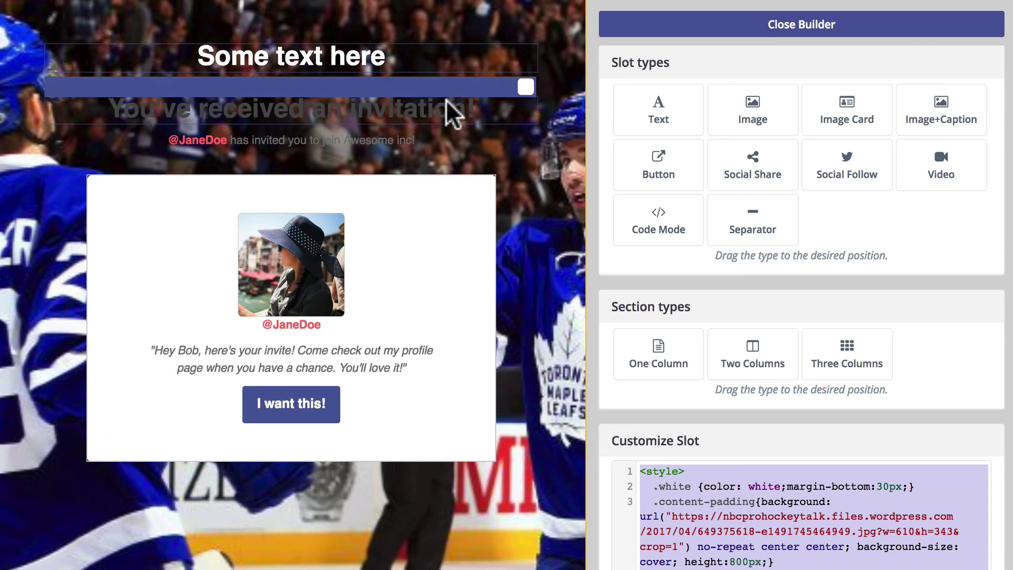
Step: Delete the invitation heading, invite text, profile image and quoted message slots
click(527, 90)
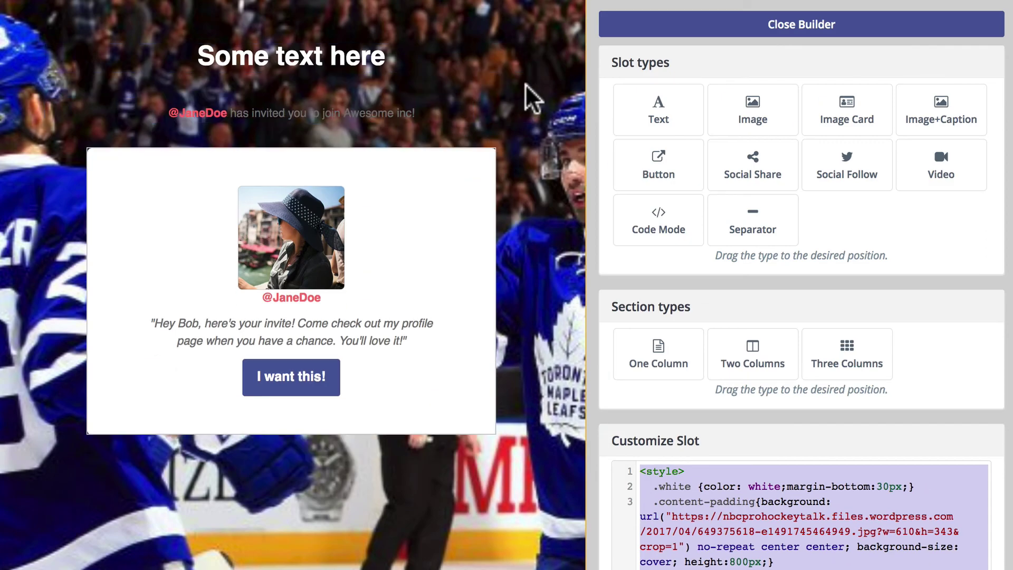
click(409, 119)
click(476, 96)
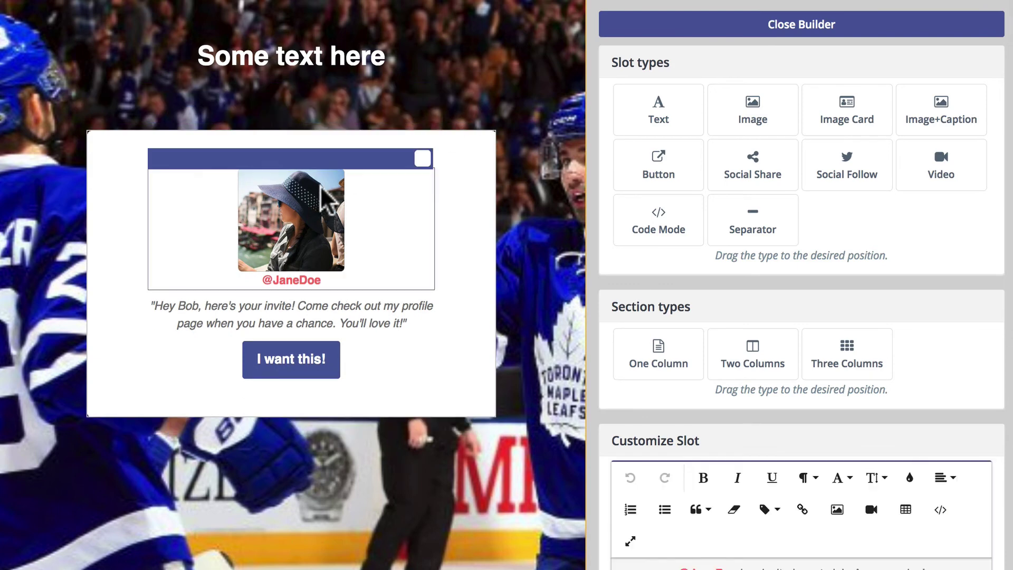
click(422, 157)
click(420, 208)
Step: Replace the headline's placeholder text with 'Hey! It's the Playoffs!'
click(309, 63)
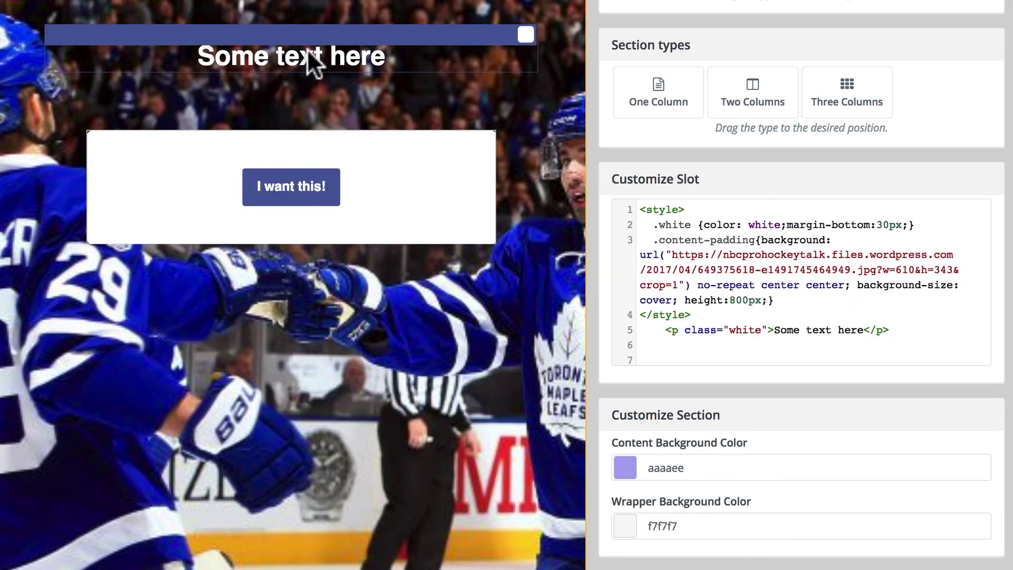
drag(774, 330, 863, 330)
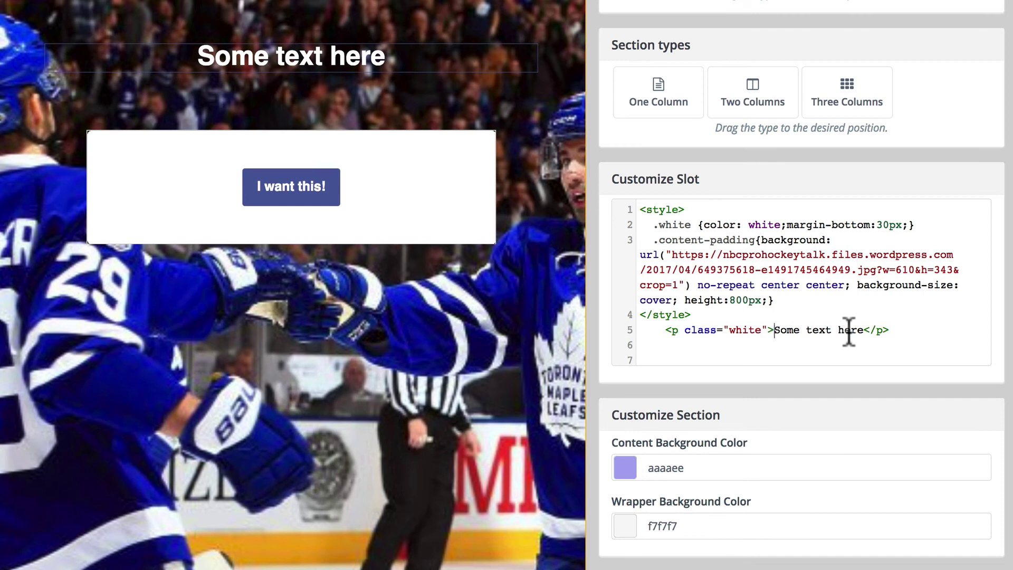
text(Hey! It's the P)
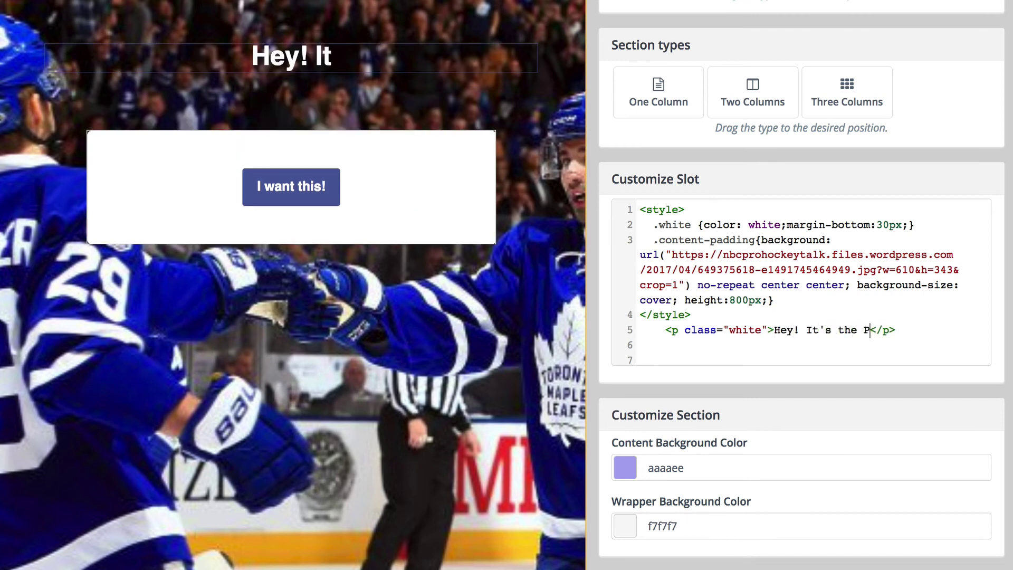
text(layo)
key(BackSpace)
text(yo)
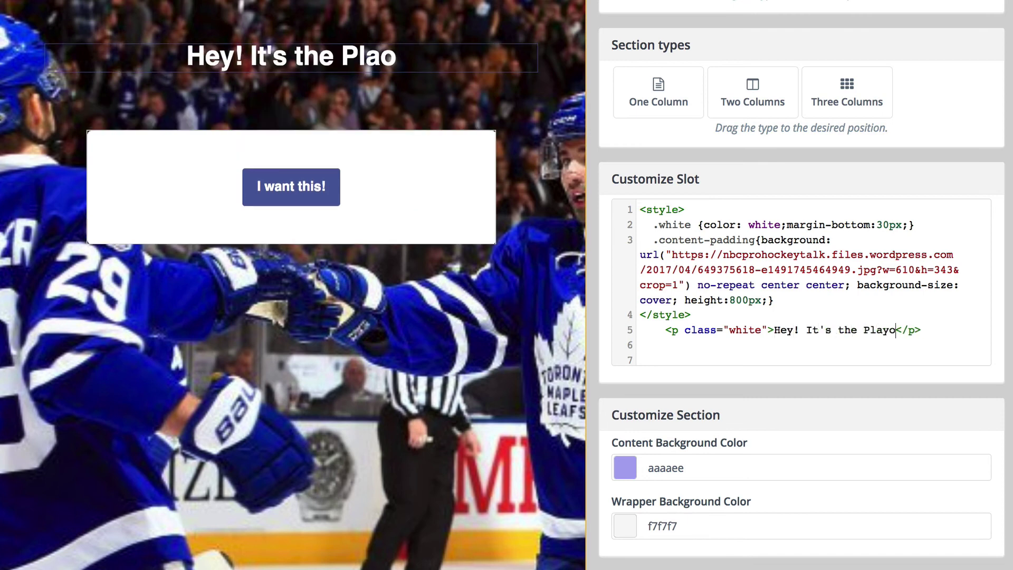
text(ffs!)
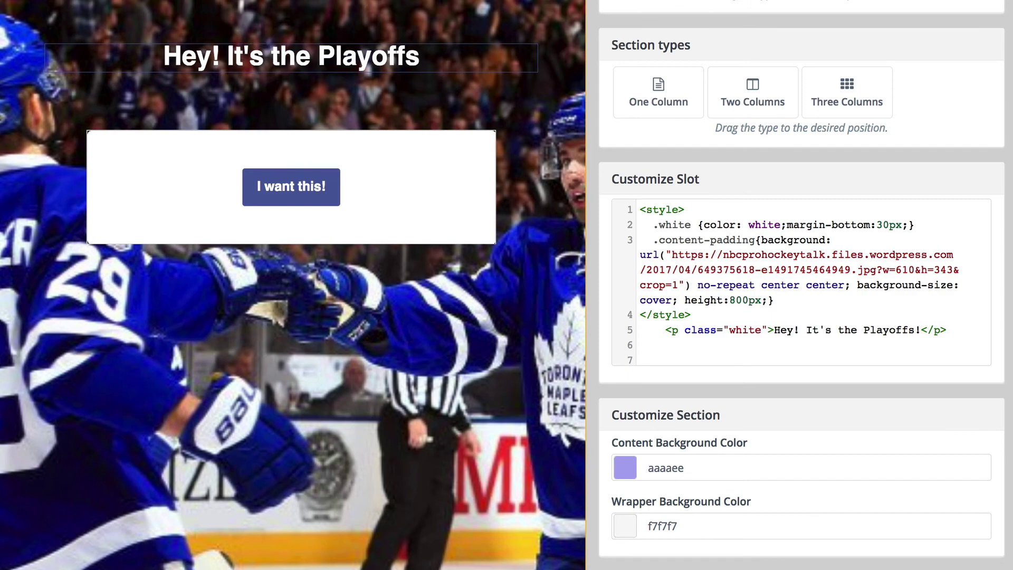
scroll(796, 255, up, 5)
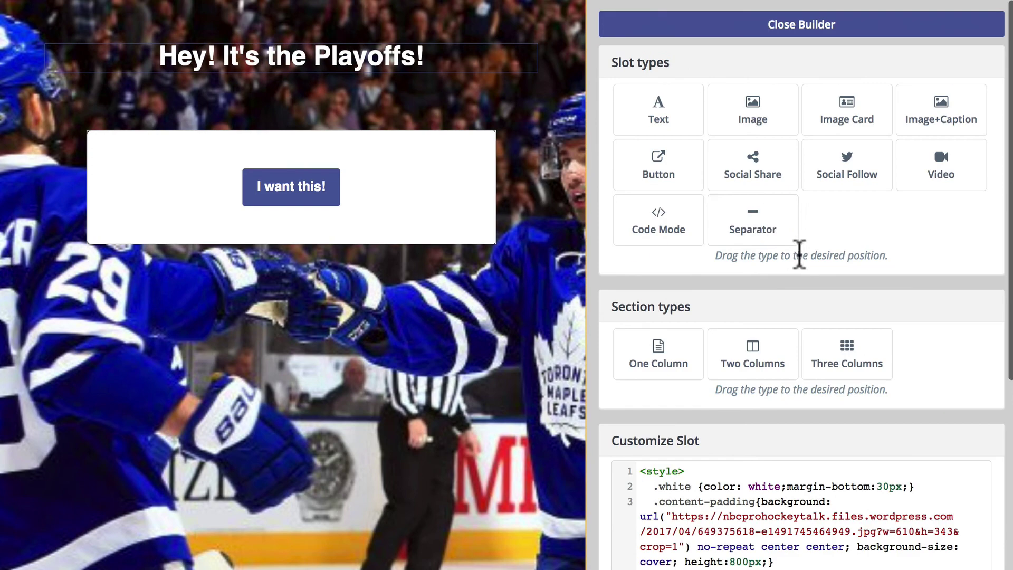
Step: Save the landing page and scroll through the live page with developer tools hidden
click(744, 24)
click(873, 75)
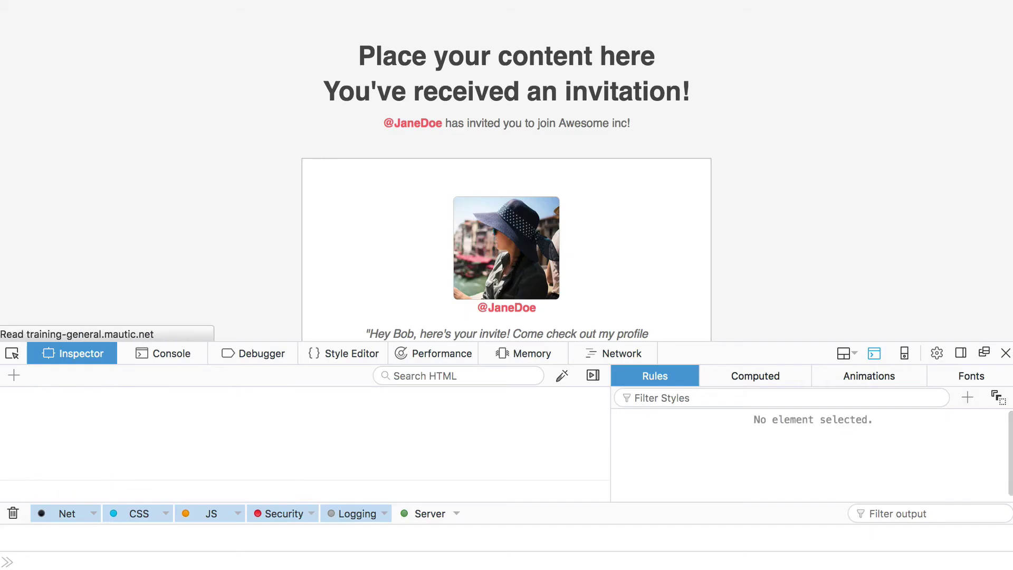
key(F12)
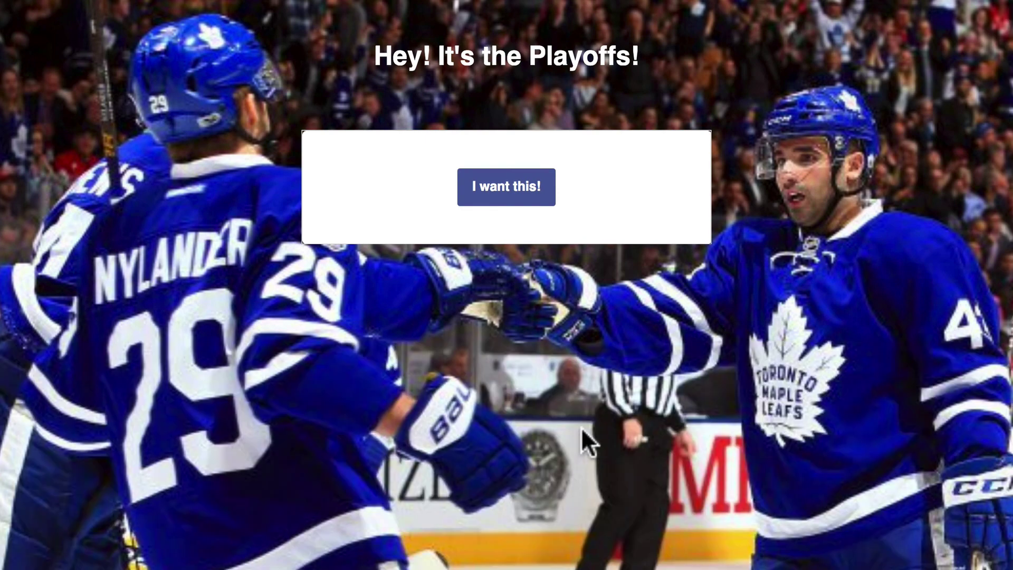
scroll(527, 396, down, 7)
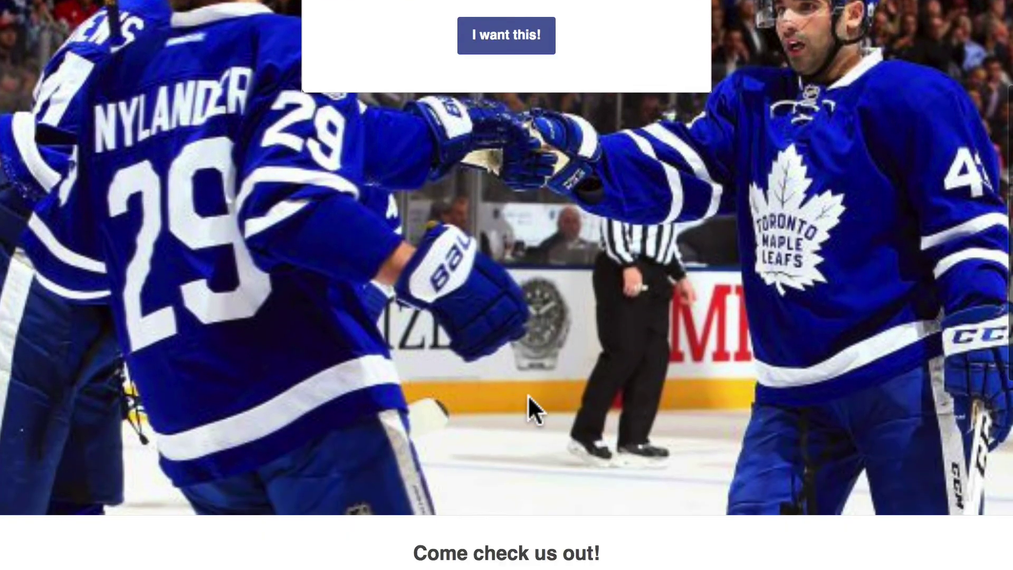
scroll(528, 395, down, 3)
scroll(527, 395, up, 10)
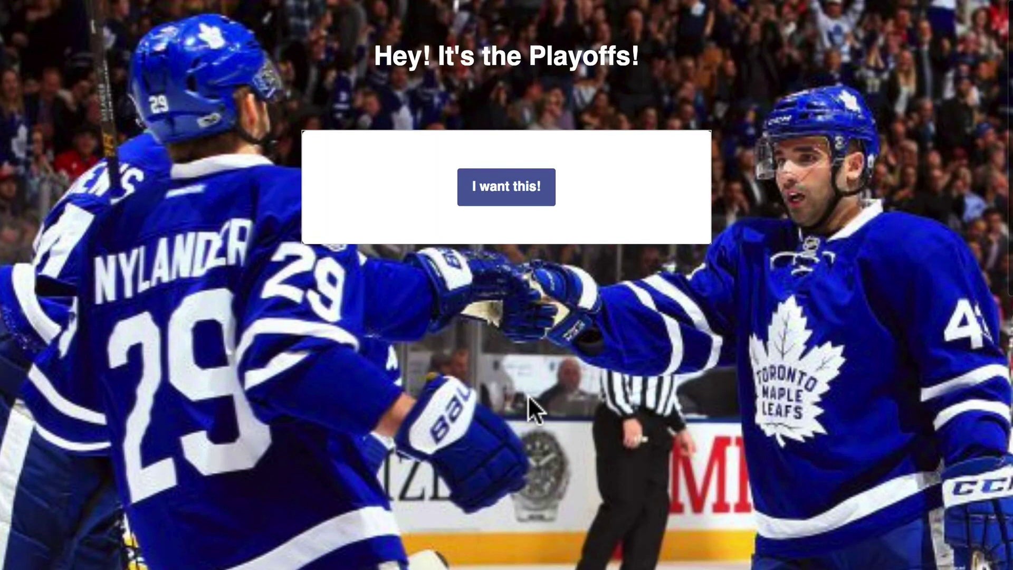